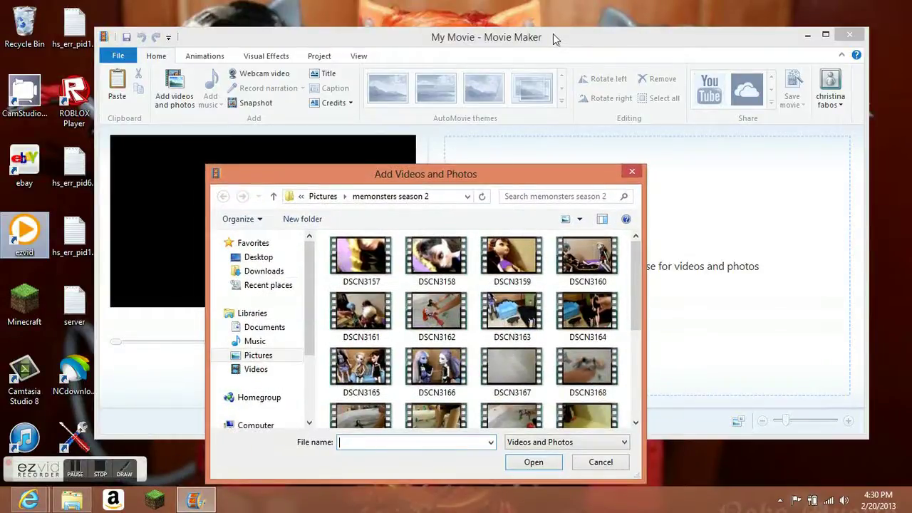
Dismiss the Add Videos and Photos browser unused and shift the Movie Maker window slightly lower.
click(553, 36)
drag(413, 178, 491, 63)
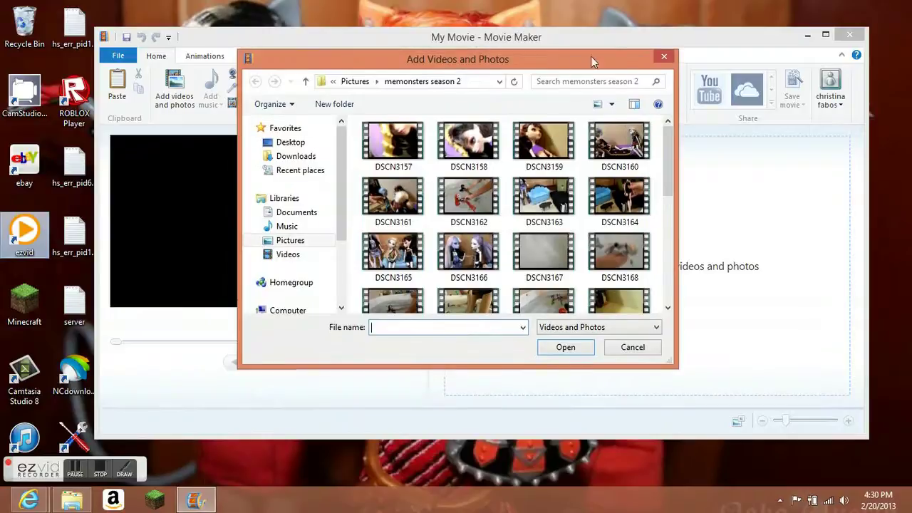
click(664, 57)
mouse_move(646, 35)
mouse_down()
mouse_move(686, 121)
mouse_move(644, 51)
mouse_up()
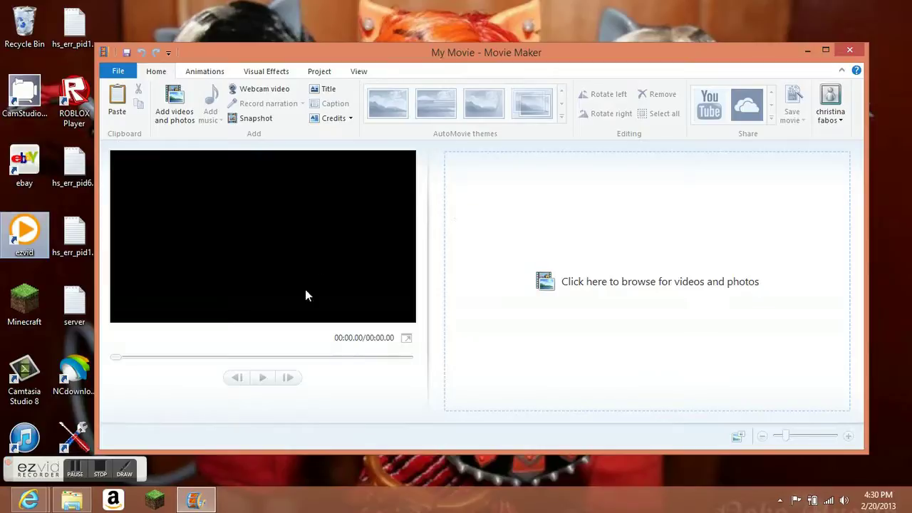
click(29, 499)
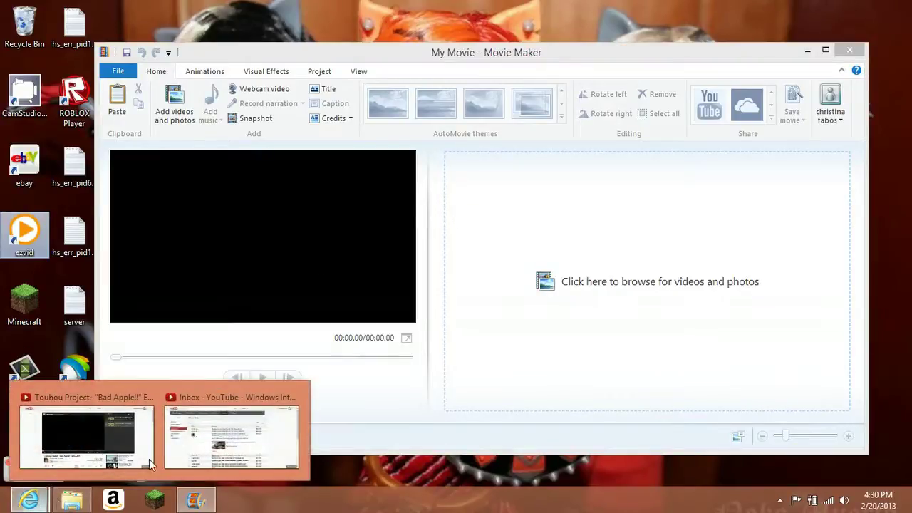
click(245, 435)
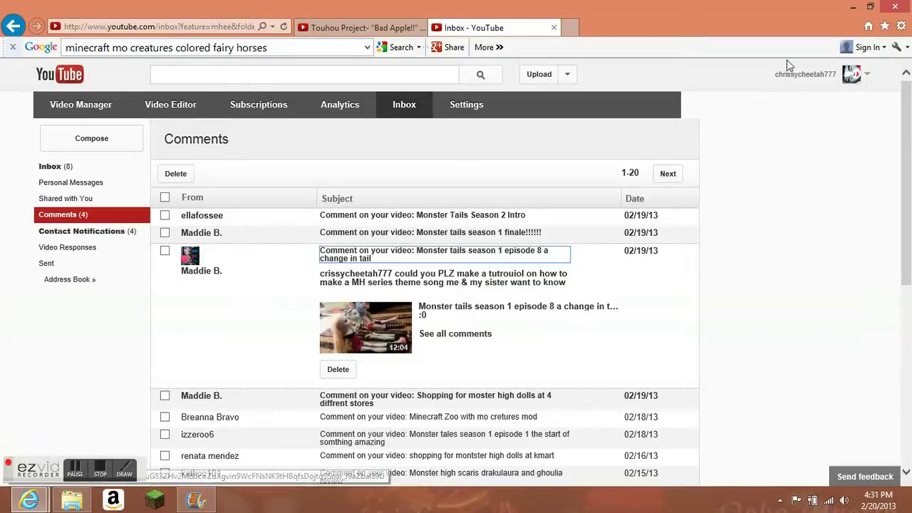
click(852, 8)
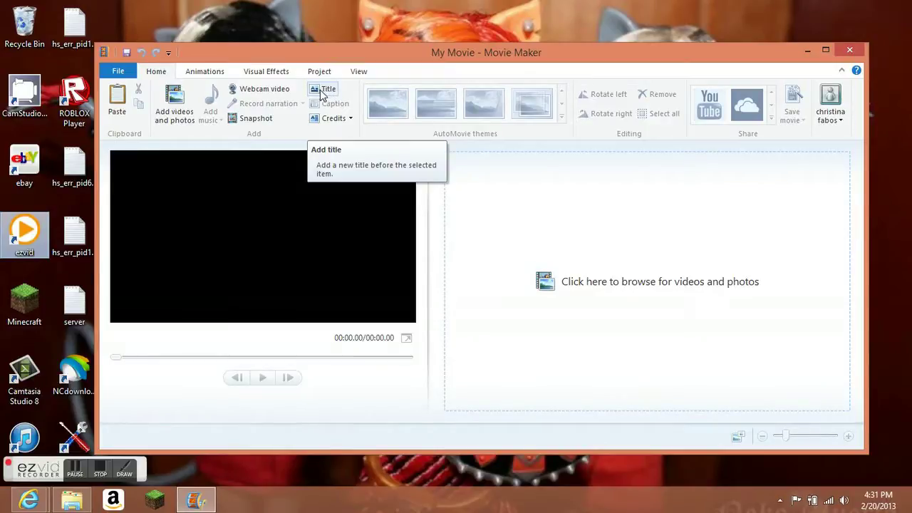
Add a title clip and replace its default 'My Movie' text with 'blah'.
click(322, 91)
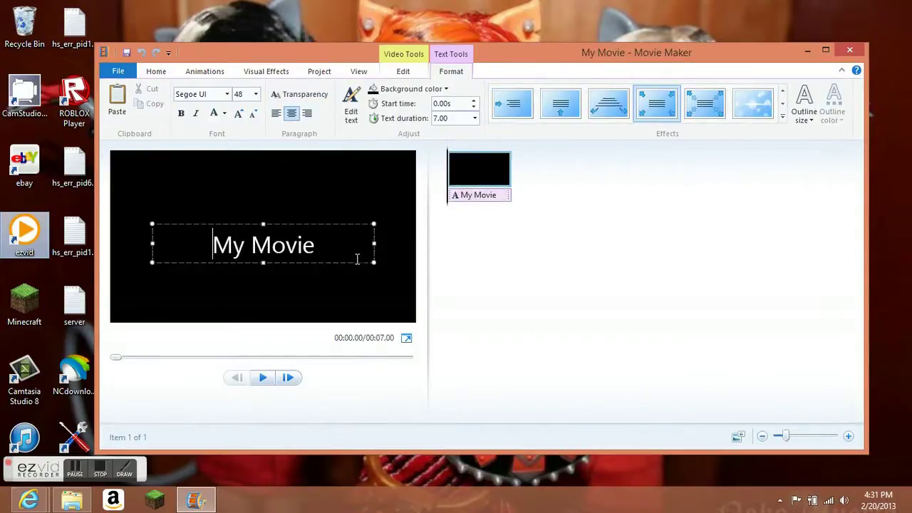
key(BackSpace)
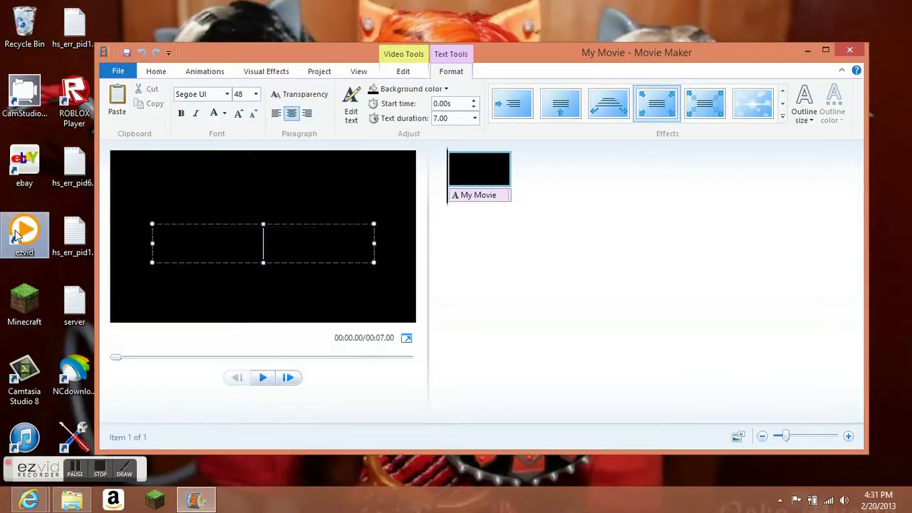
text(blah)
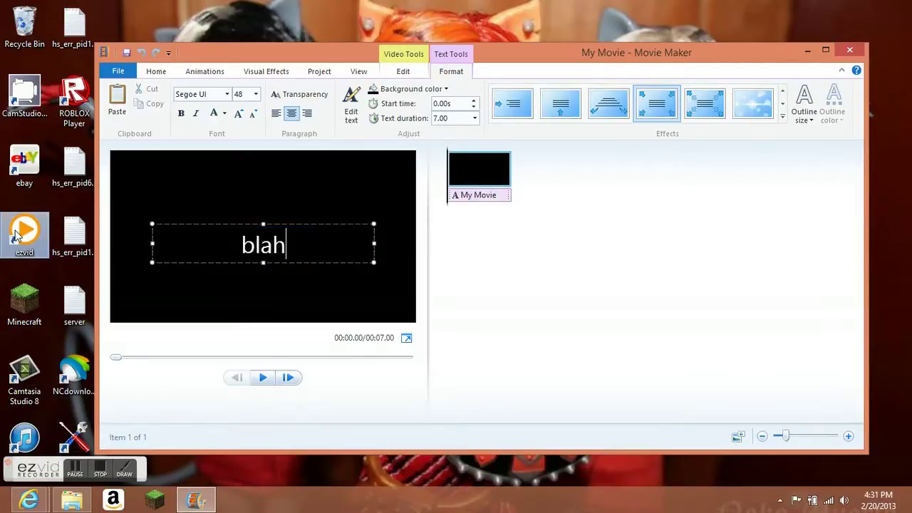
click(161, 71)
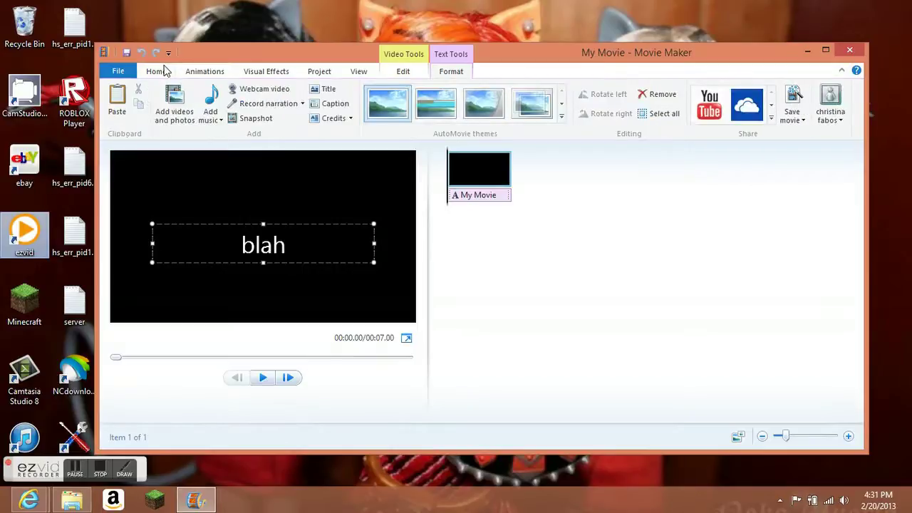
Add the toriliw picture from Pictures and drag the 'blah' caption onto it.
click(191, 103)
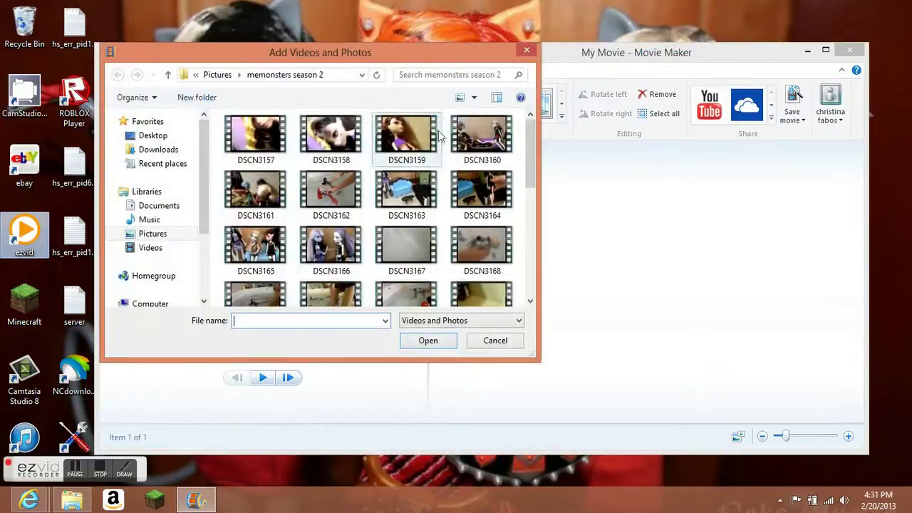
click(532, 216)
drag(532, 216, 533, 125)
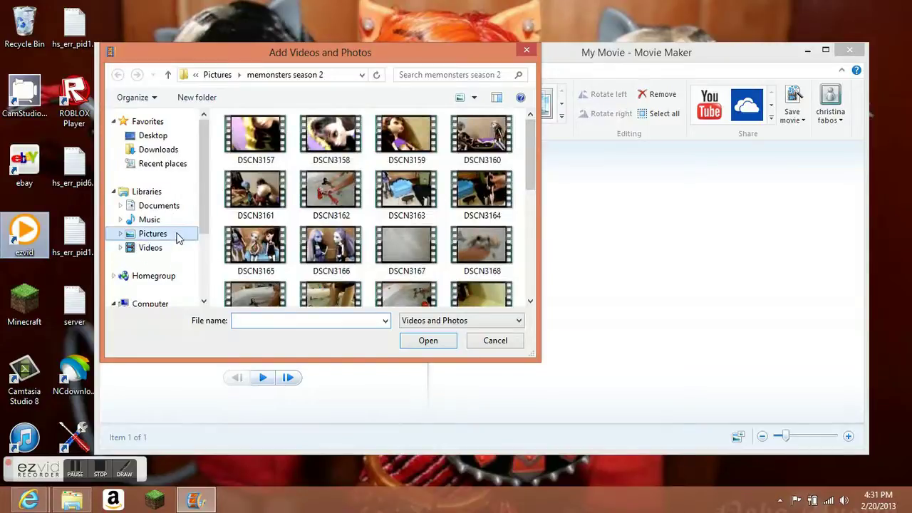
click(152, 234)
scroll(520, 180, down, 5)
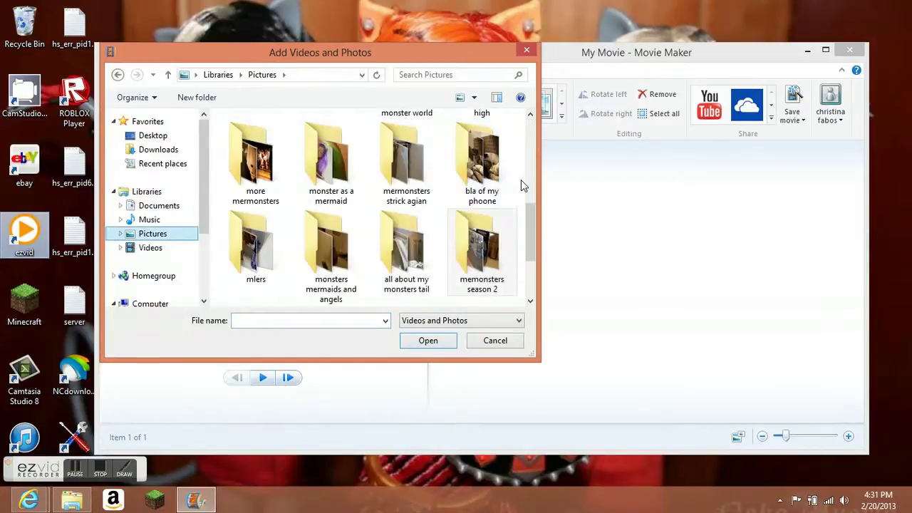
drag(530, 237, 530, 271)
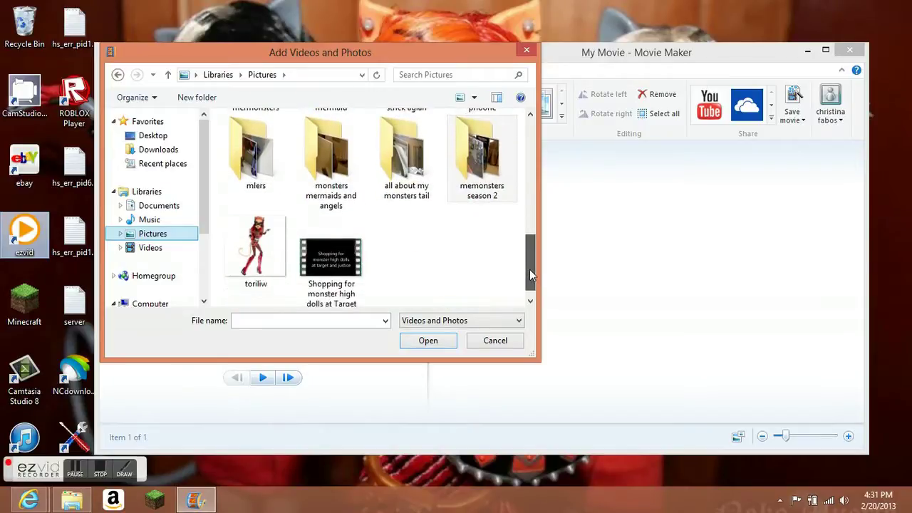
double_click(262, 250)
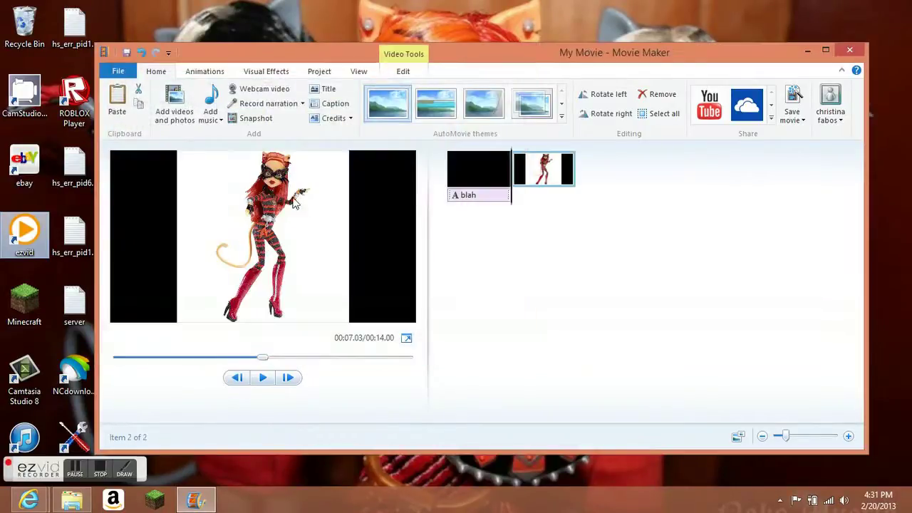
drag(456, 197, 530, 197)
Remove the empty black title clip and align the 'blah' caption to the picture's start.
click(484, 180)
right_click(487, 181)
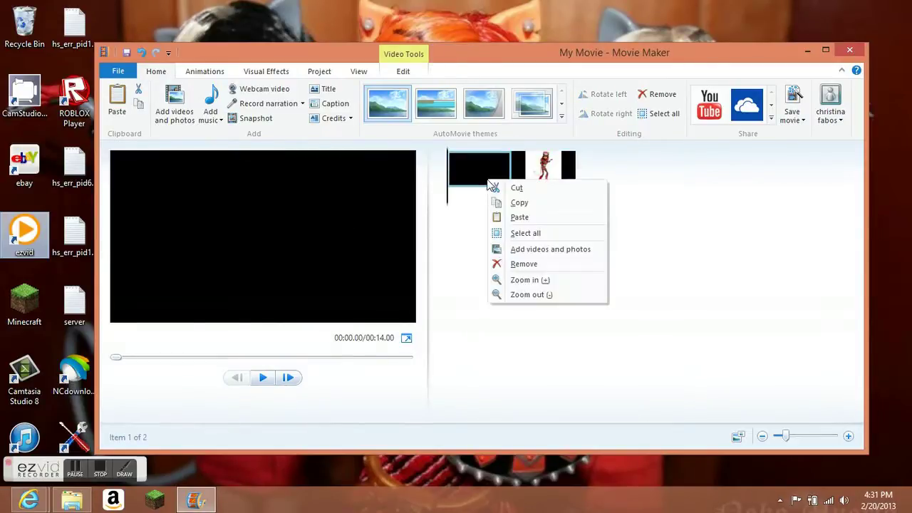
click(522, 264)
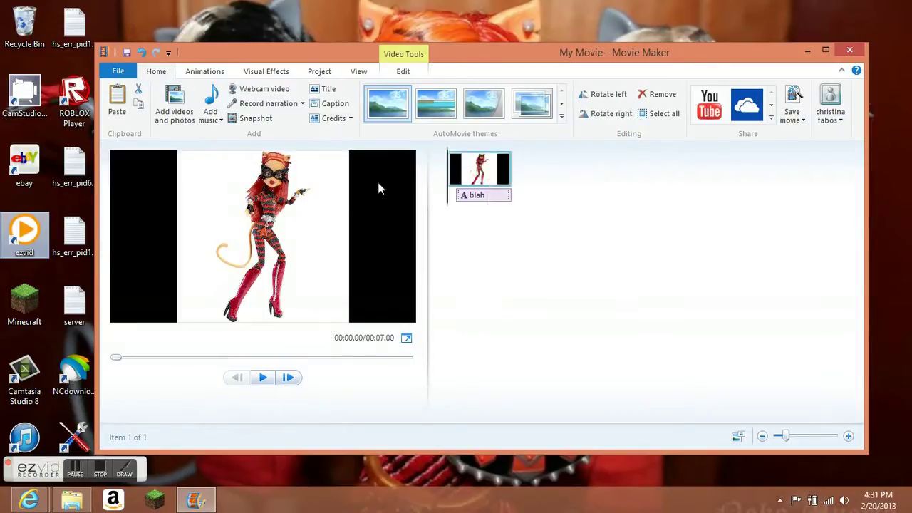
drag(483, 202, 452, 200)
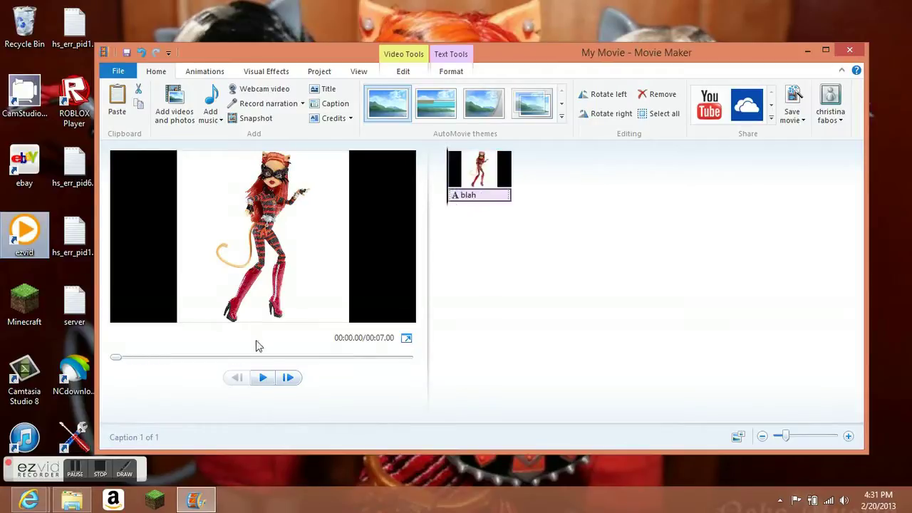
Preview the movie, then select the doll picture and its 'blah' caption.
click(262, 379)
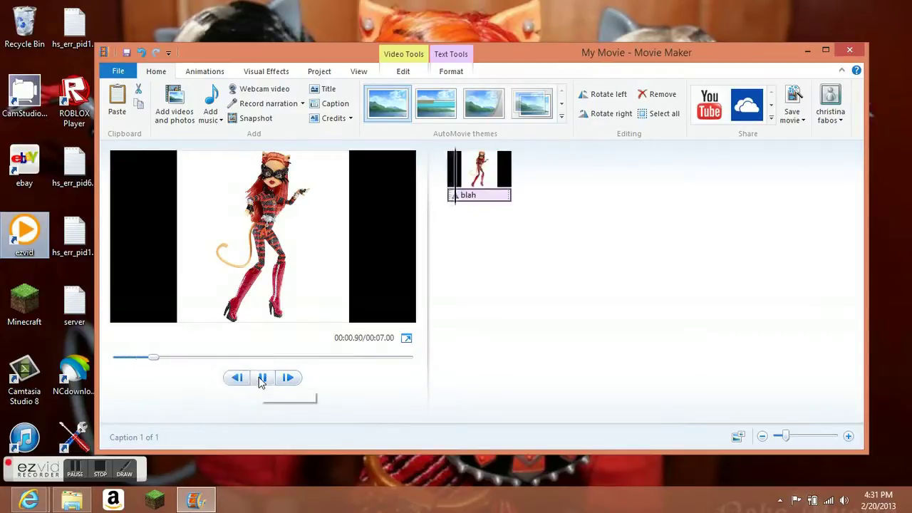
click(261, 377)
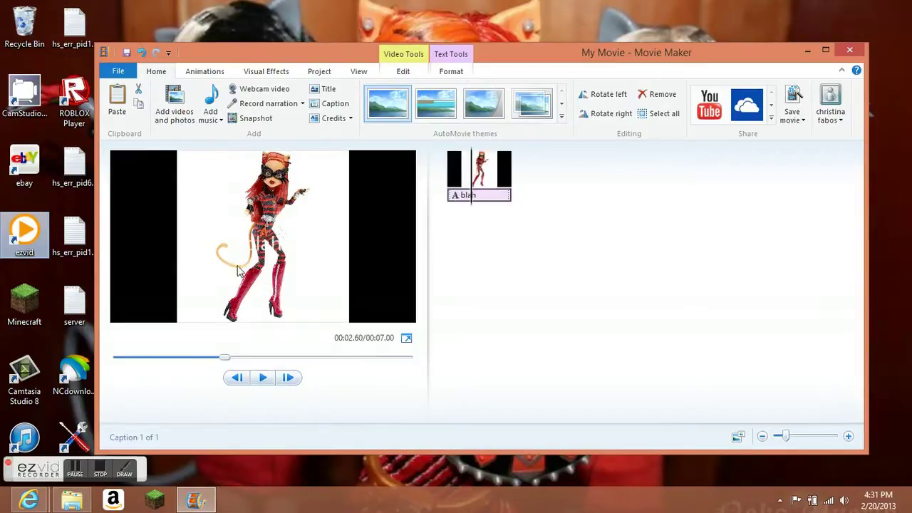
click(502, 166)
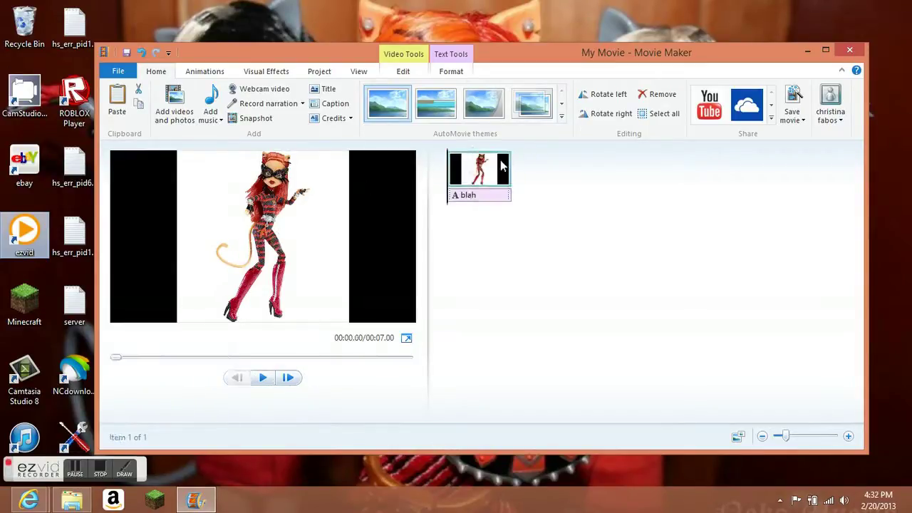
click(482, 195)
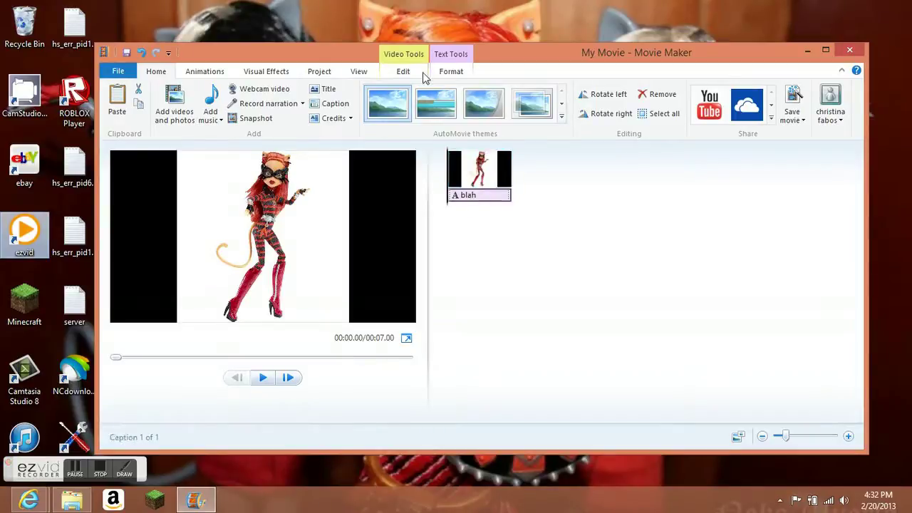
Make the 'blah' caption text blue.
click(451, 72)
click(225, 113)
click(258, 202)
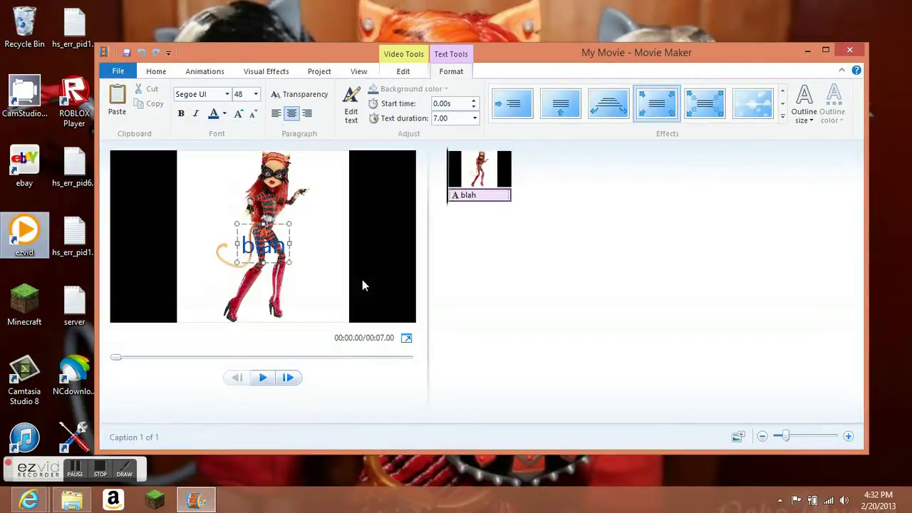
Add the boxed-doll photo imagesCA2113YE from the 'z photos' folder after the first picture.
click(156, 71)
click(175, 103)
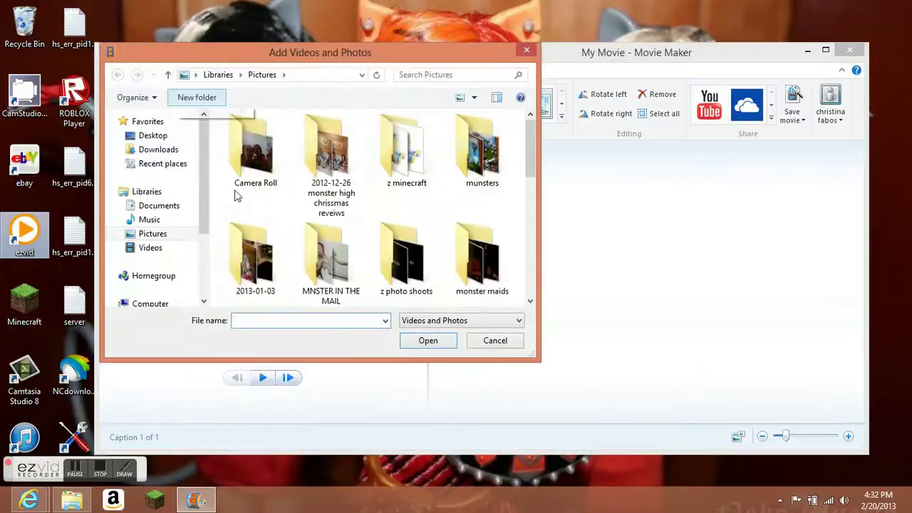
scroll(529, 161, down, 2)
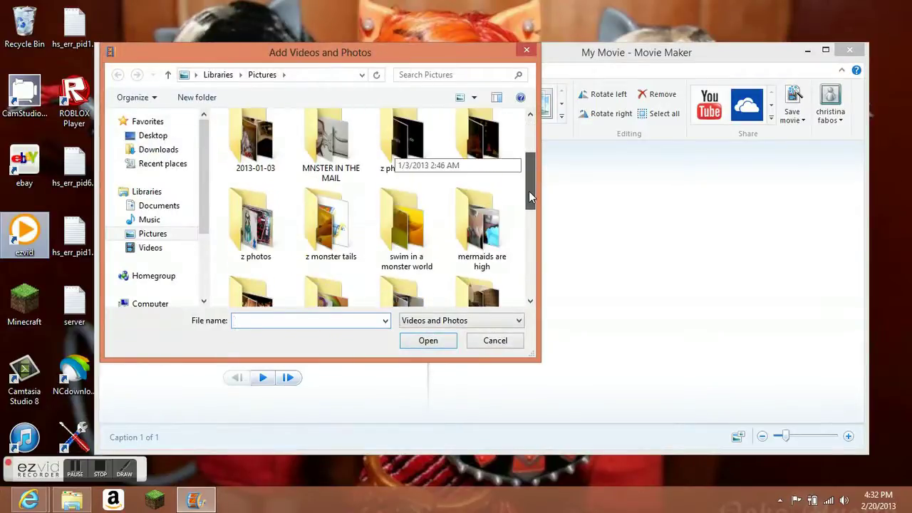
double_click(248, 233)
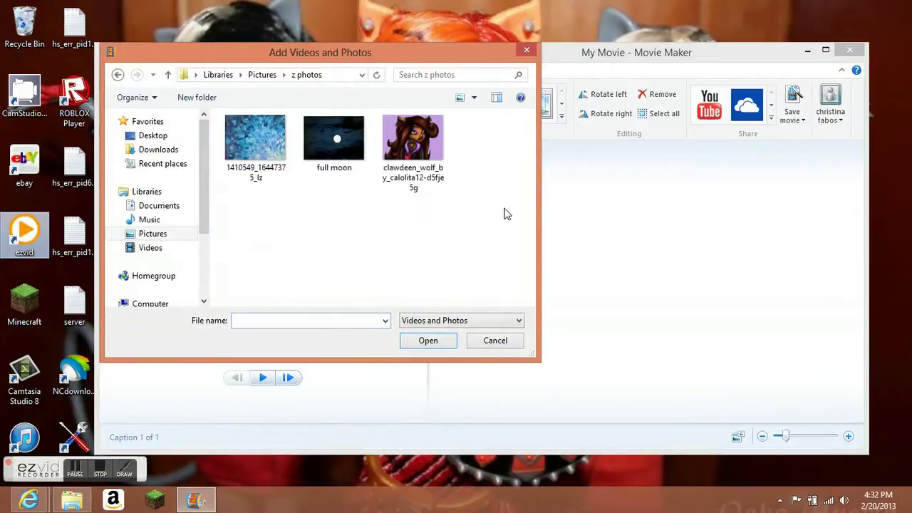
drag(525, 179, 520, 247)
scroll(520, 248, down, 2)
double_click(481, 253)
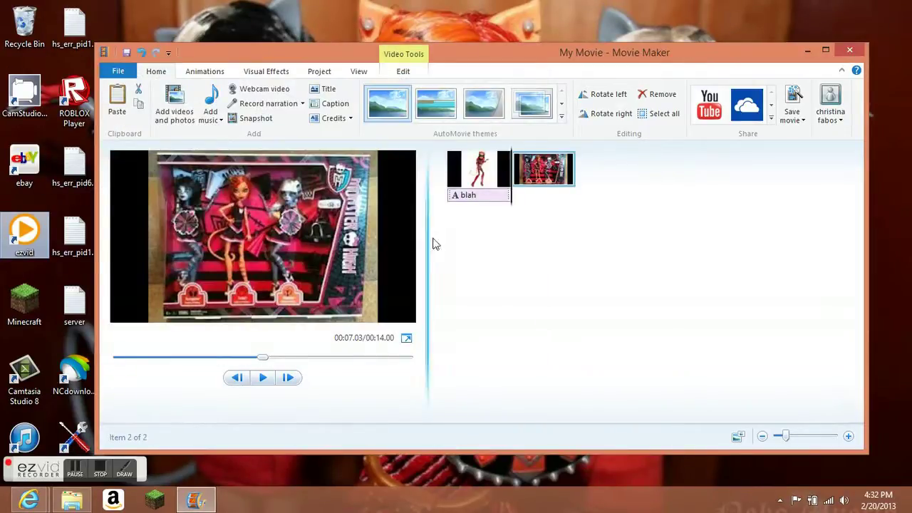
Browse Pictures to the mlers folder and add a DSCN video as the third clip.
click(174, 103)
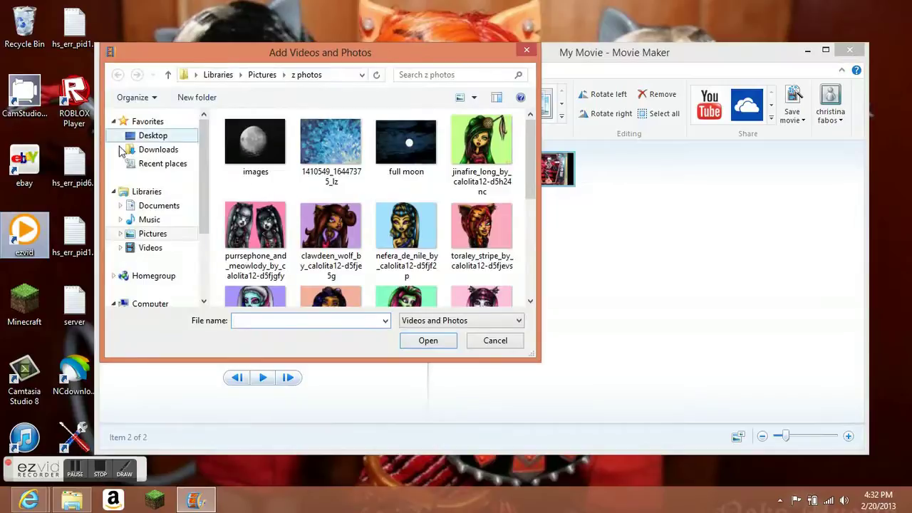
click(152, 234)
drag(529, 187, 542, 258)
double_click(359, 226)
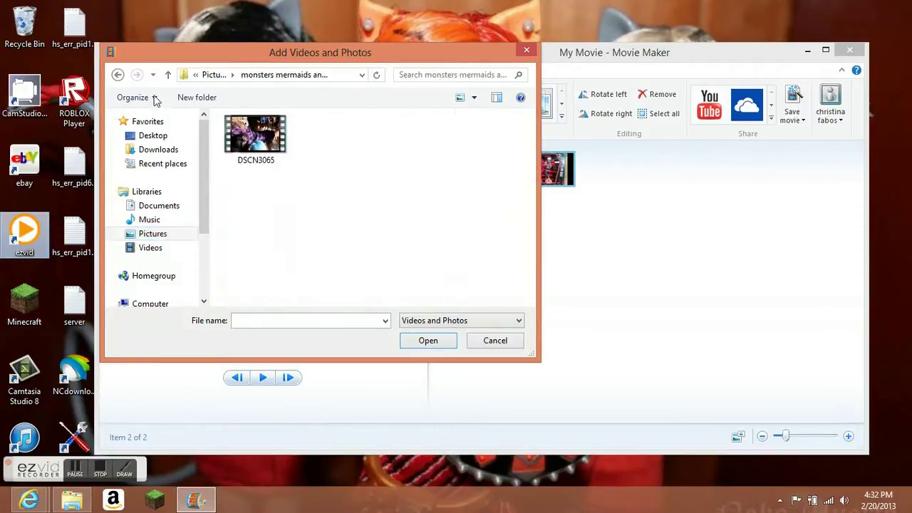
click(117, 74)
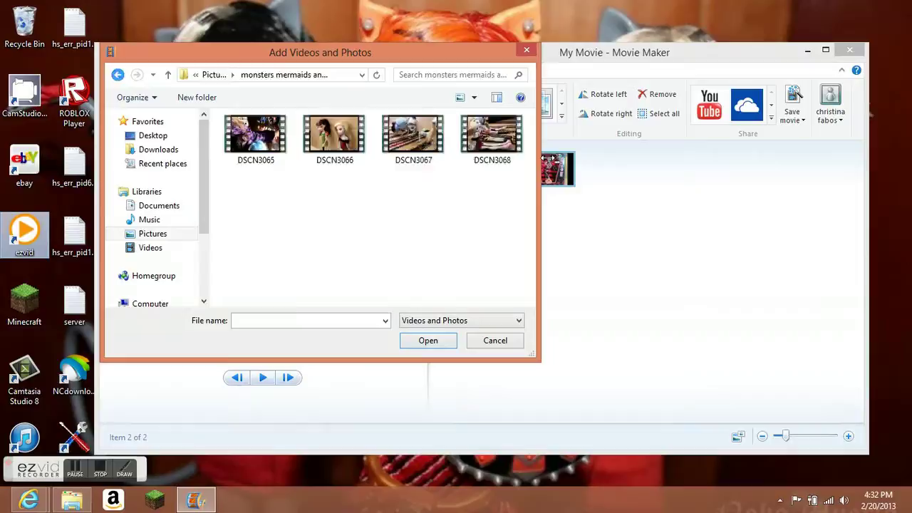
scroll(526, 242, down, 1)
double_click(276, 253)
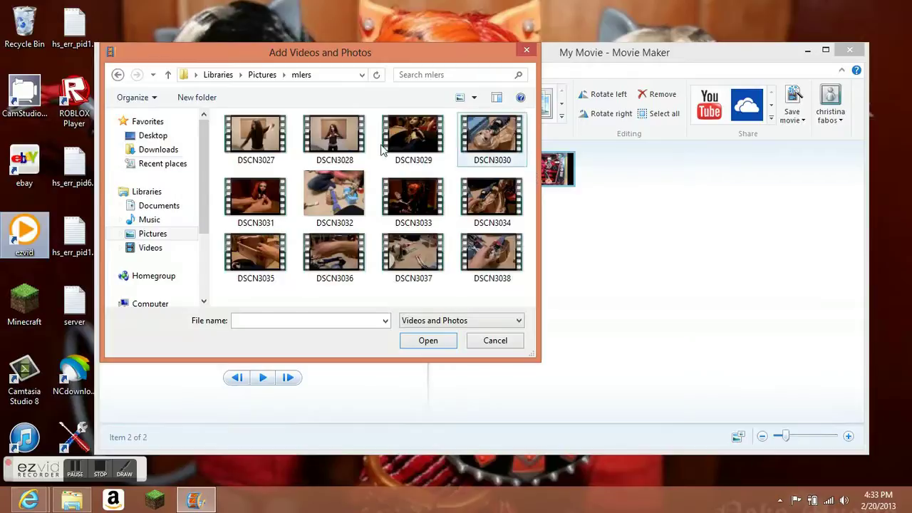
double_click(240, 191)
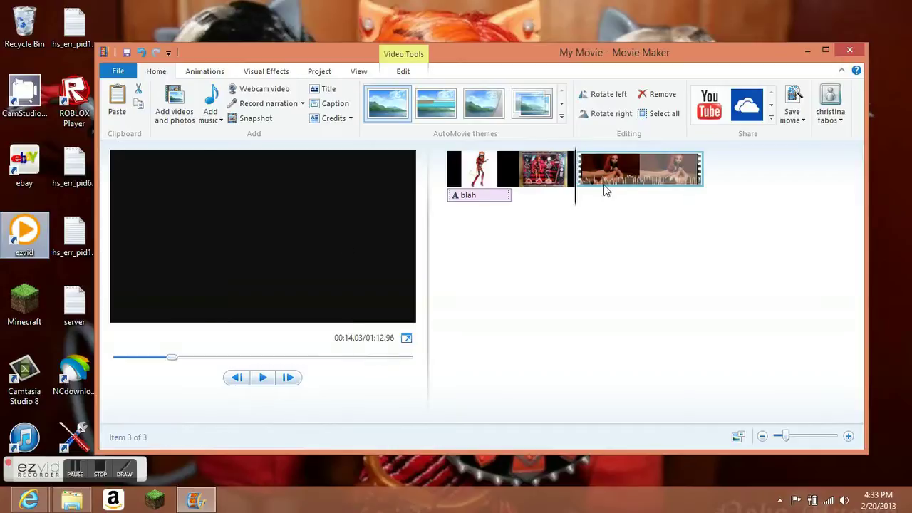
Split the mlers video at two later play positions.
click(400, 74)
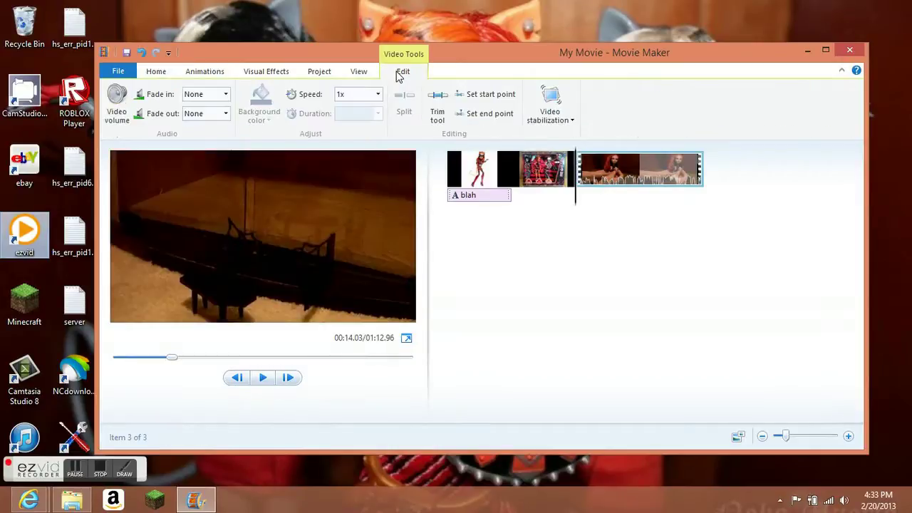
click(117, 108)
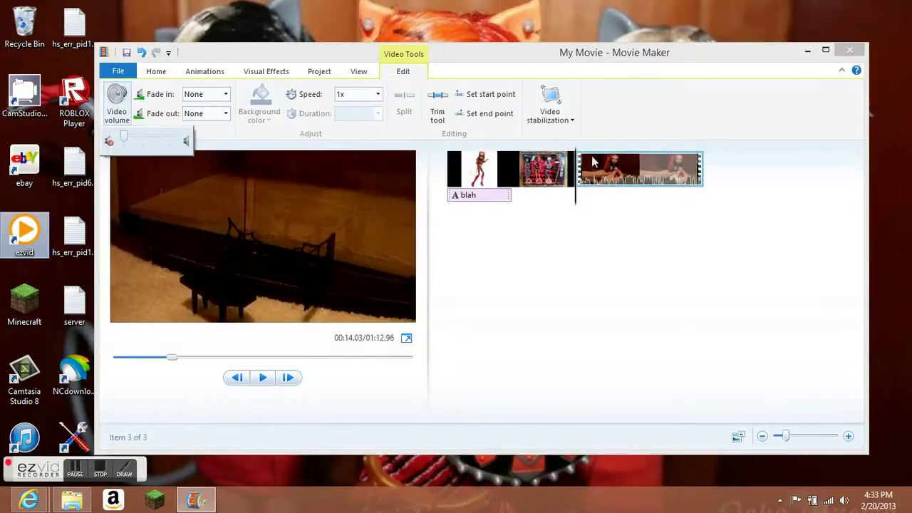
drag(584, 184, 632, 190)
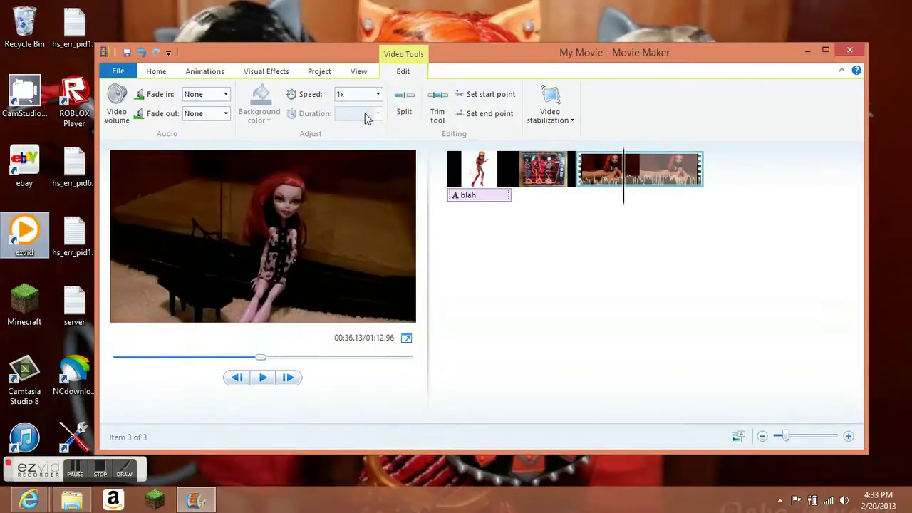
click(407, 114)
click(655, 202)
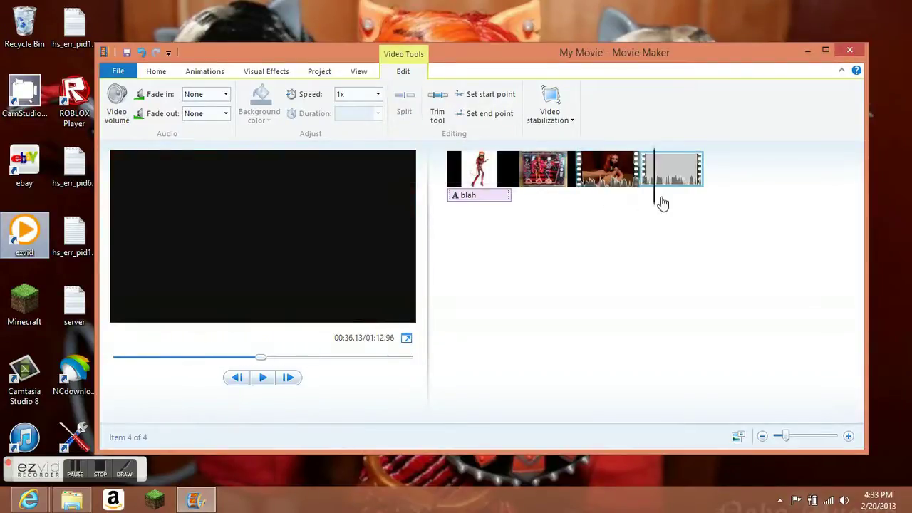
click(404, 105)
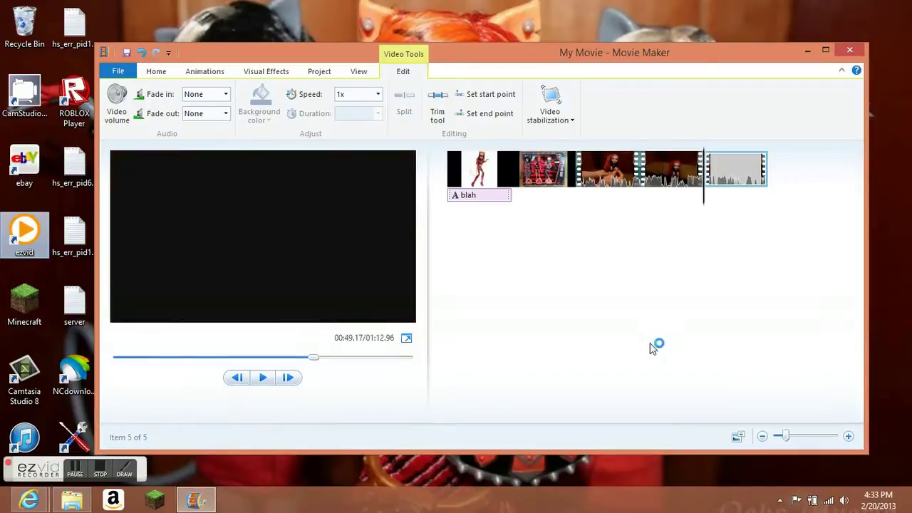
Remove the unwanted video pieces, leaving the movie at 27.03 seconds.
click(611, 167)
right_click(610, 167)
click(641, 248)
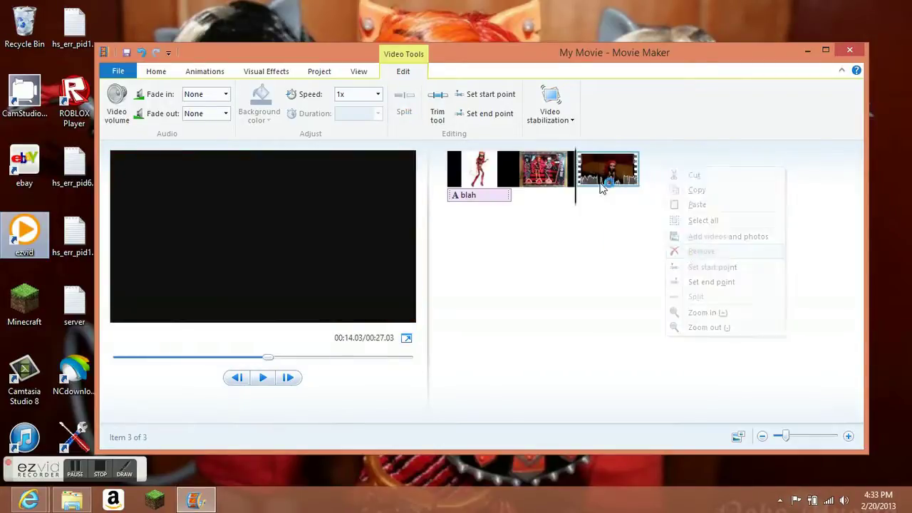
click(168, 75)
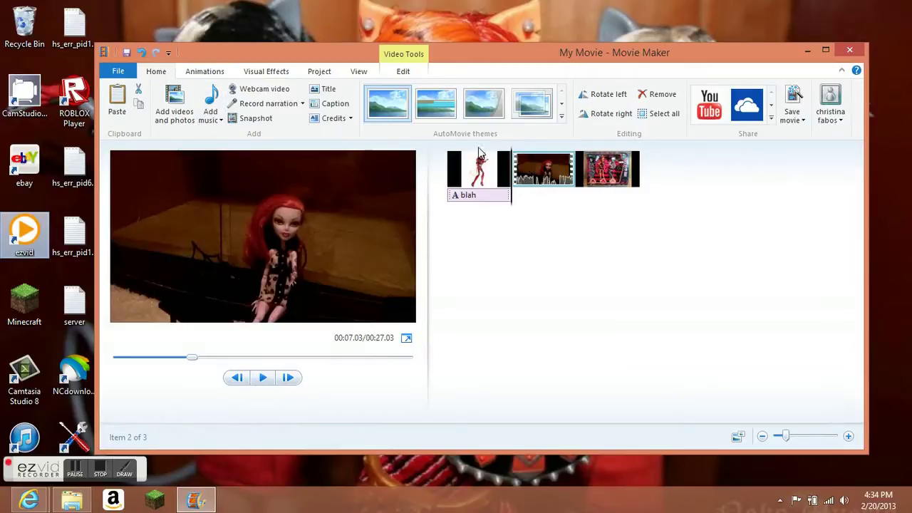
Start adding music from the PC and go to the Music library.
click(175, 104)
key(Escape)
click(211, 120)
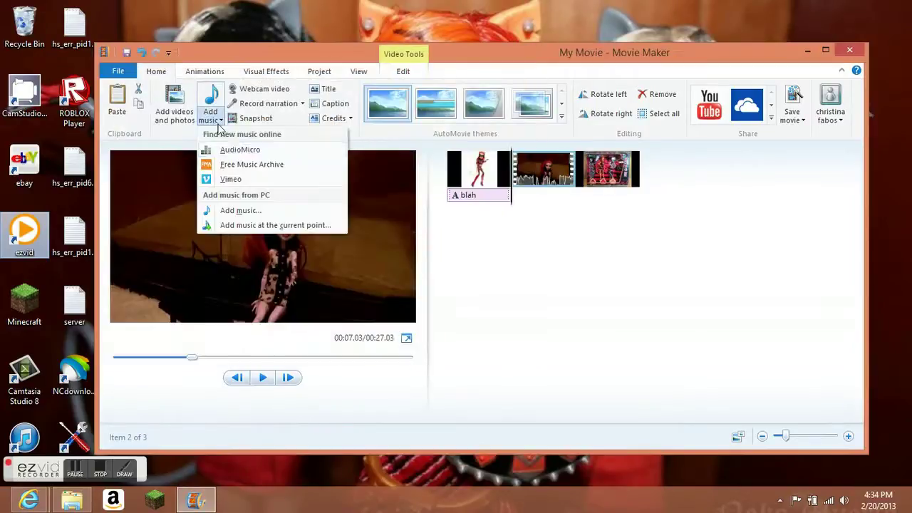
click(240, 211)
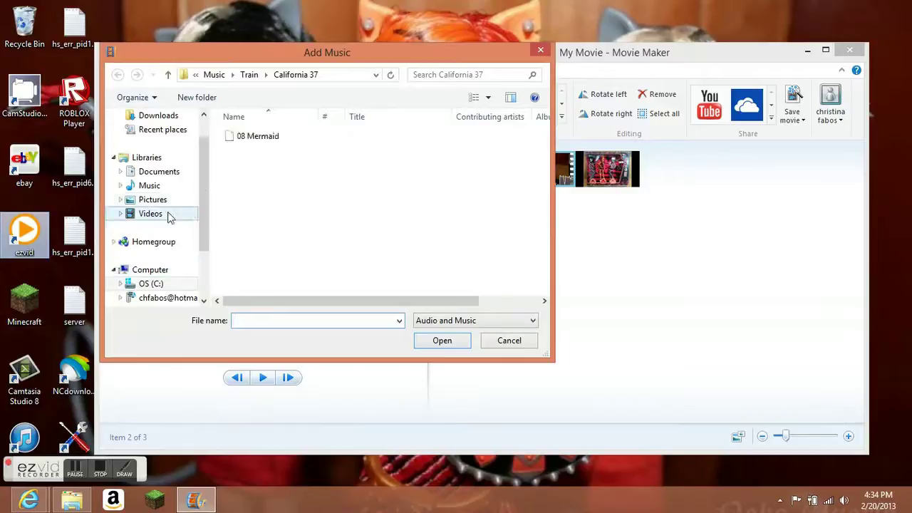
scroll(202, 190, down, 2)
scroll(200, 186, up, 2)
click(158, 188)
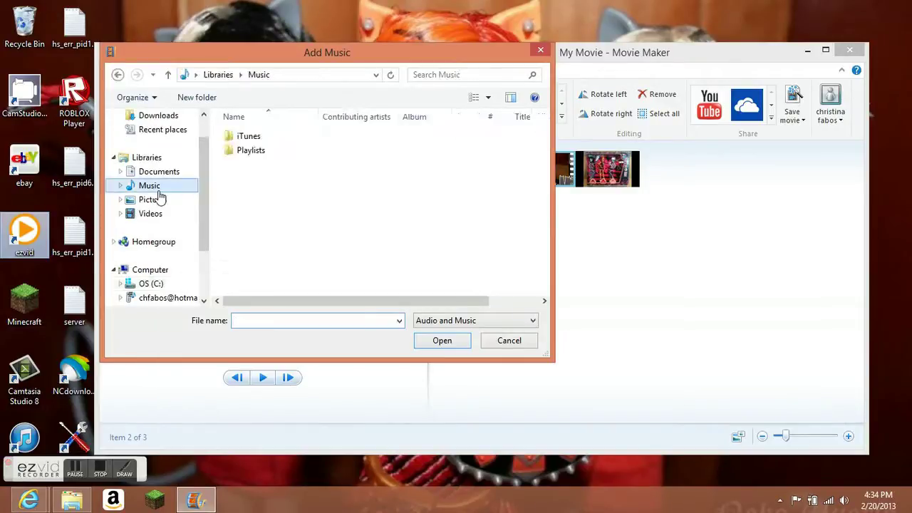
Add the Funhouse track from iTunes Media > Music > P!nk > Funhouse as background music.
double_click(246, 138)
double_click(250, 149)
double_click(274, 149)
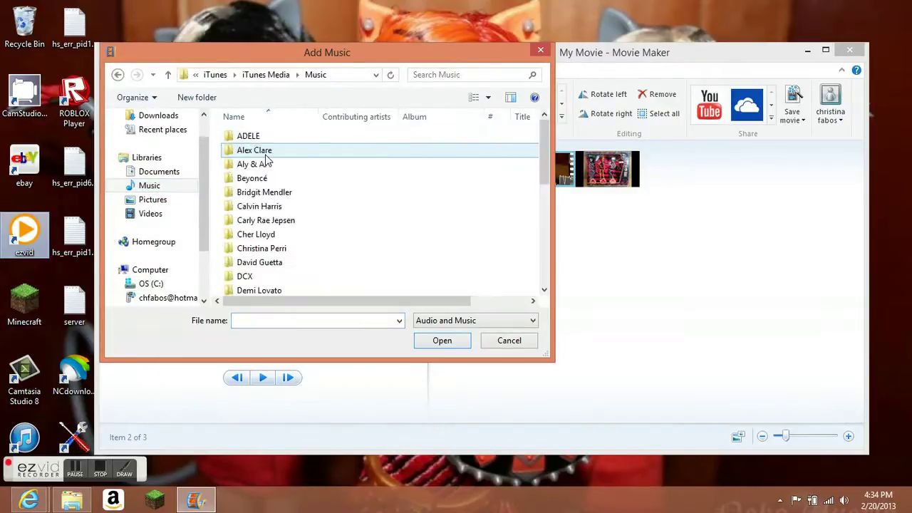
drag(545, 154, 548, 272)
double_click(295, 202)
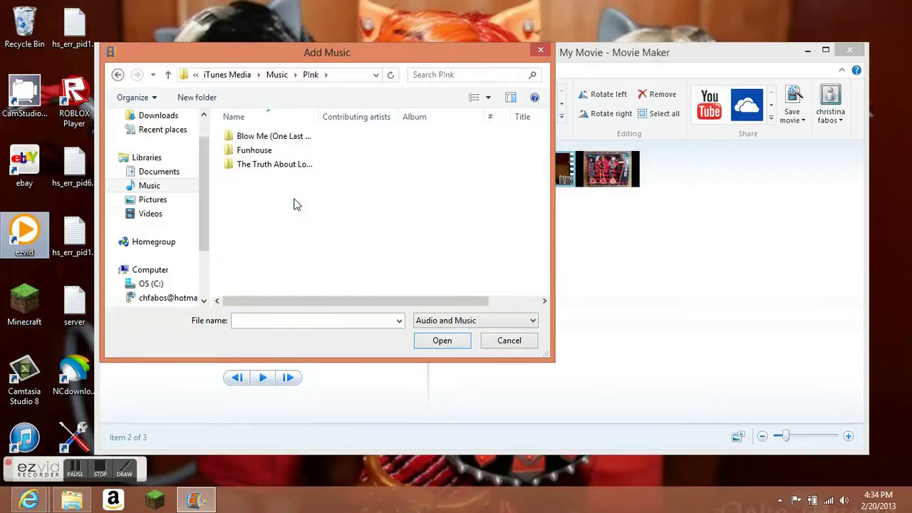
double_click(261, 151)
double_click(270, 139)
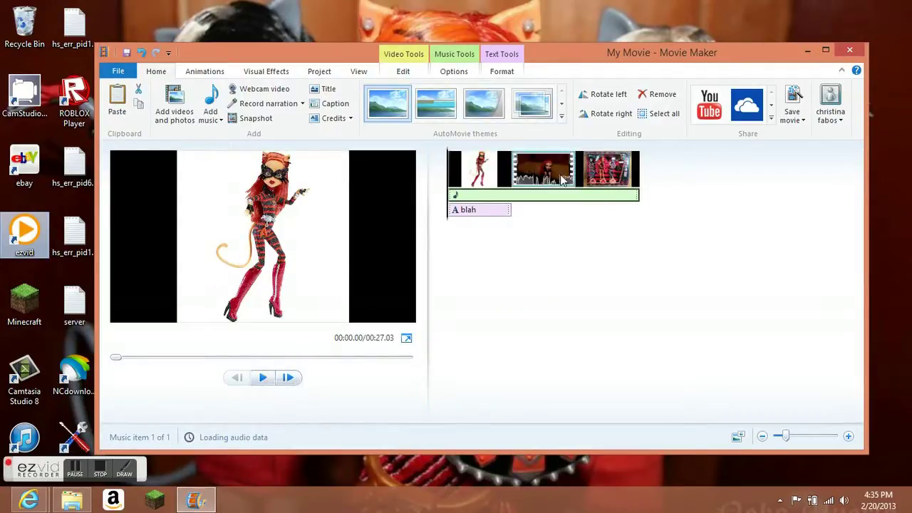
Preview the movie with its music and return to the start.
click(263, 378)
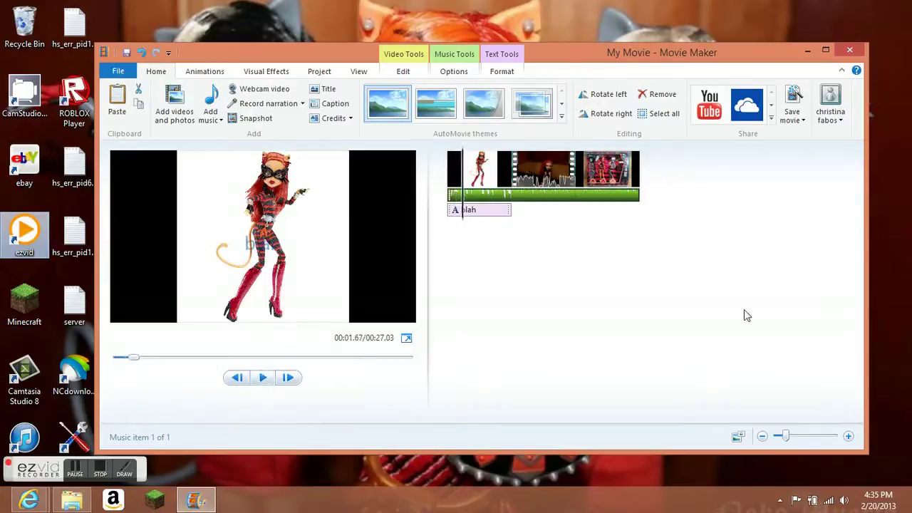
click(263, 378)
key(Home)
Set the doll picture's duration to 3.00 seconds and preview the 23-second result.
click(415, 73)
click(378, 114)
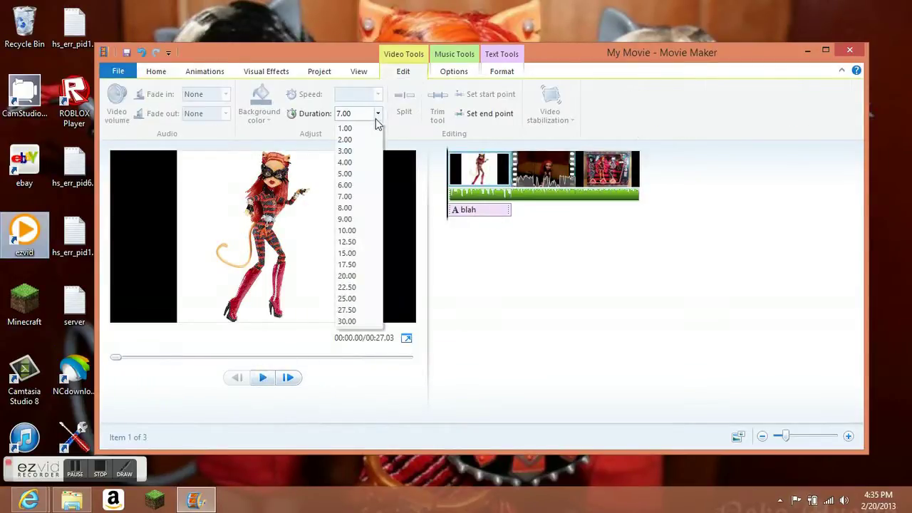
click(353, 152)
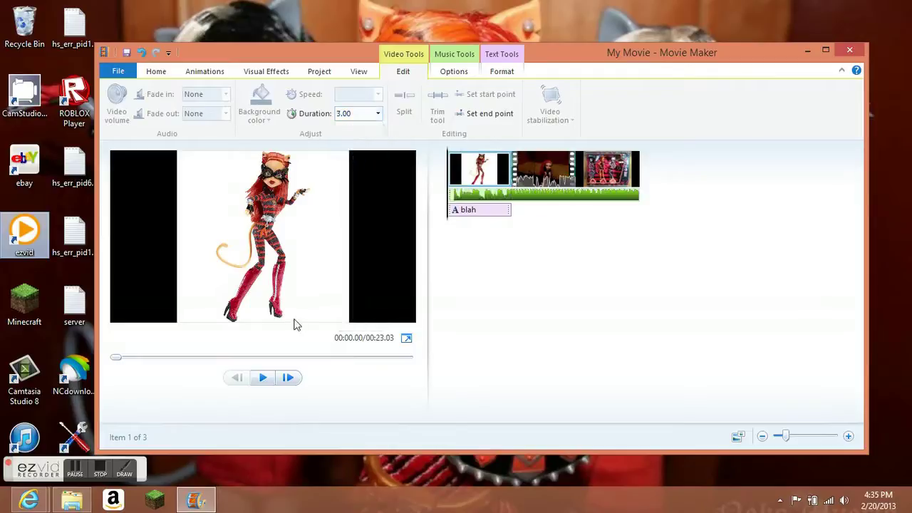
click(261, 378)
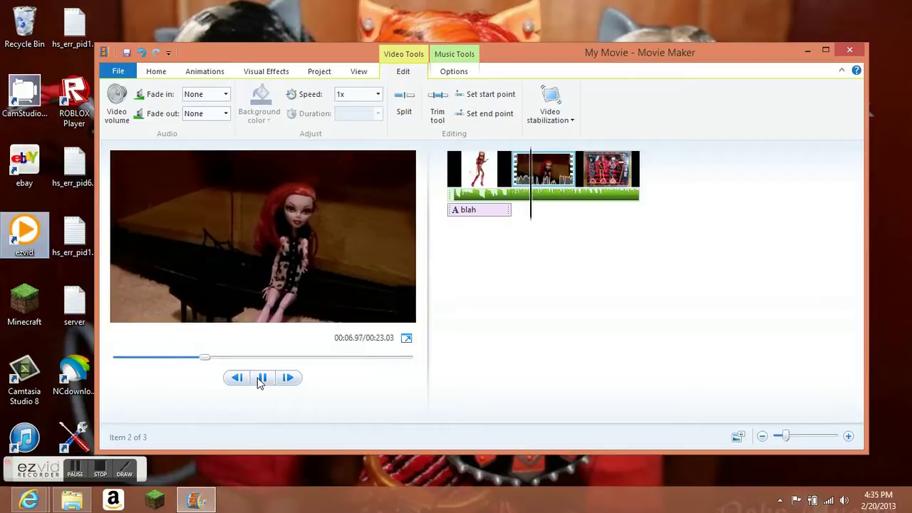
click(260, 380)
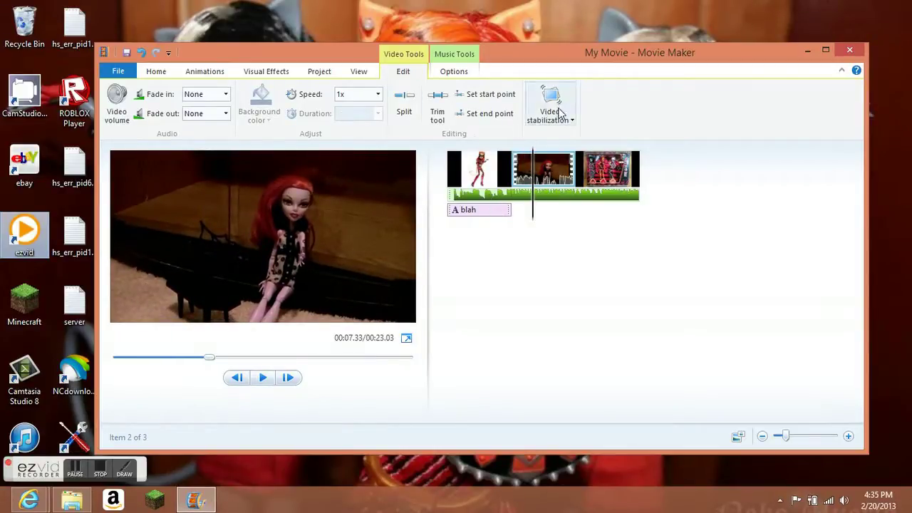
click(457, 163)
Try Black and white, revert to No effect, then apply the third AutoMovie theme.
click(277, 72)
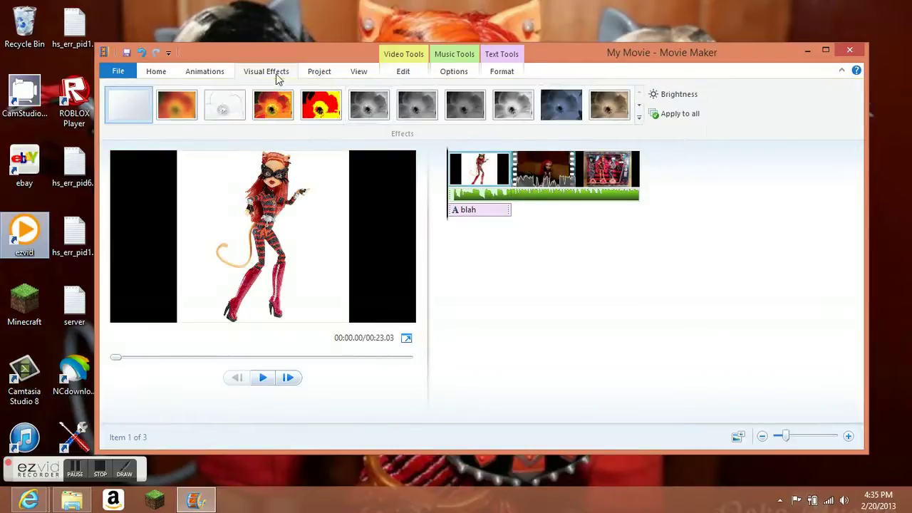
click(369, 105)
click(130, 105)
key(Right)
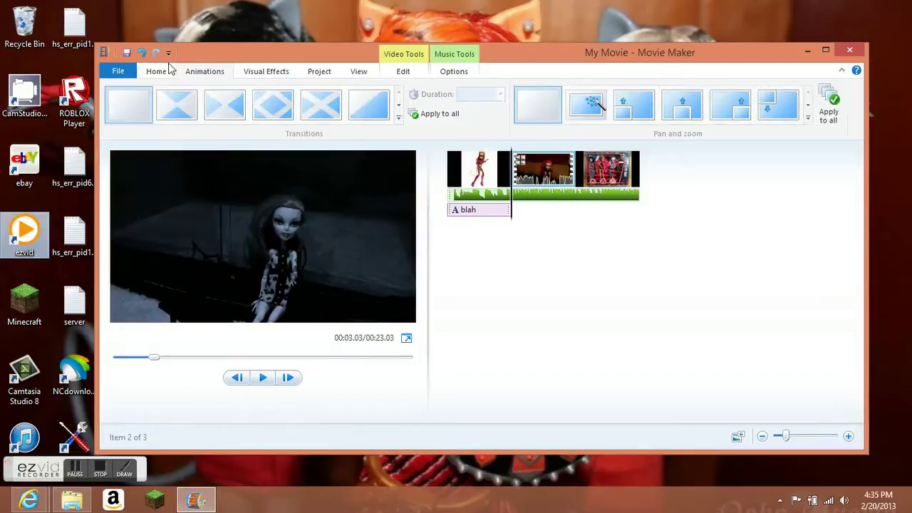
click(443, 217)
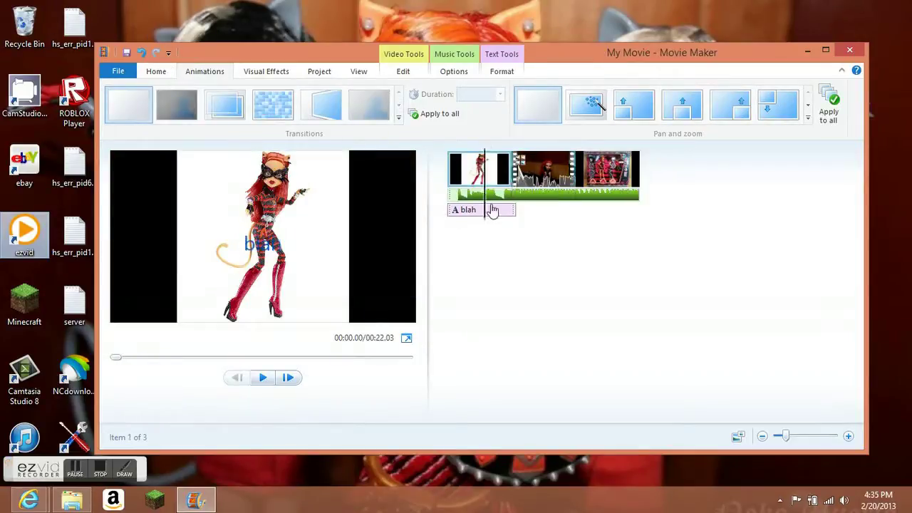
click(165, 74)
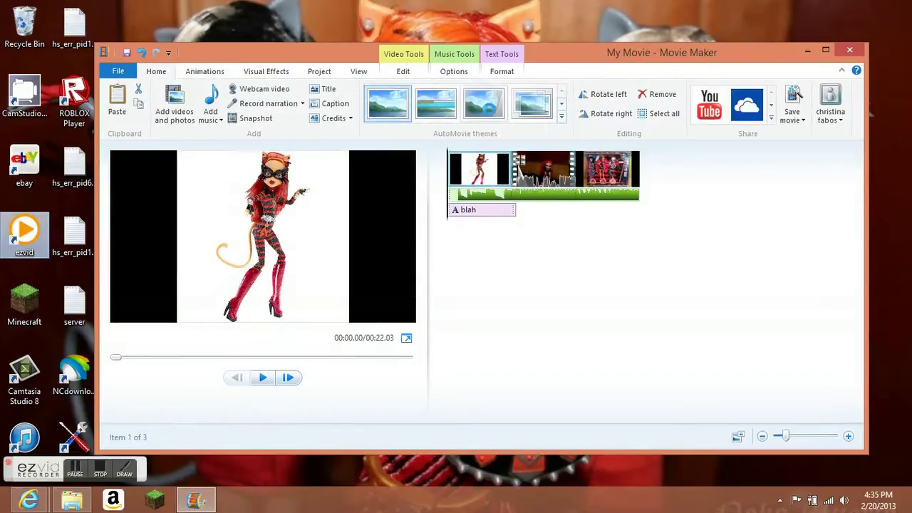
click(486, 114)
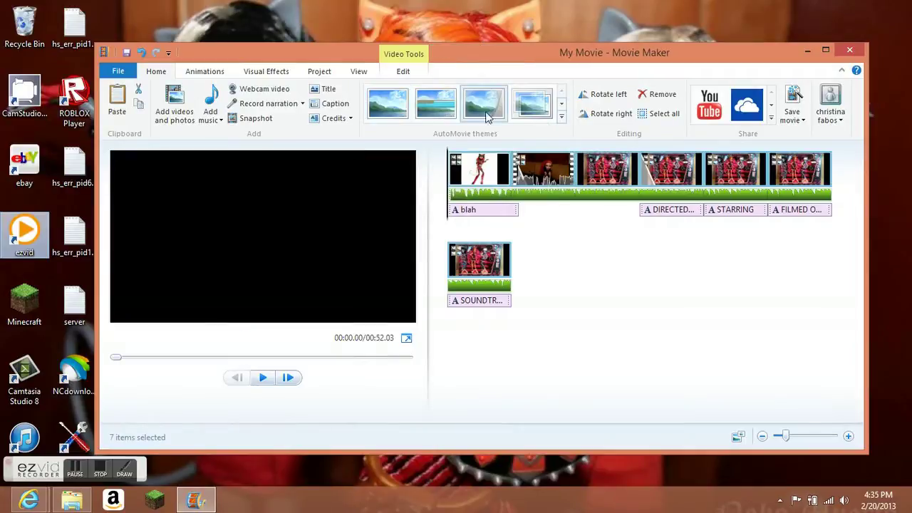
Open the recent project 'monster high intro tales' and select its Anna as Clare caption.
click(118, 71)
click(285, 96)
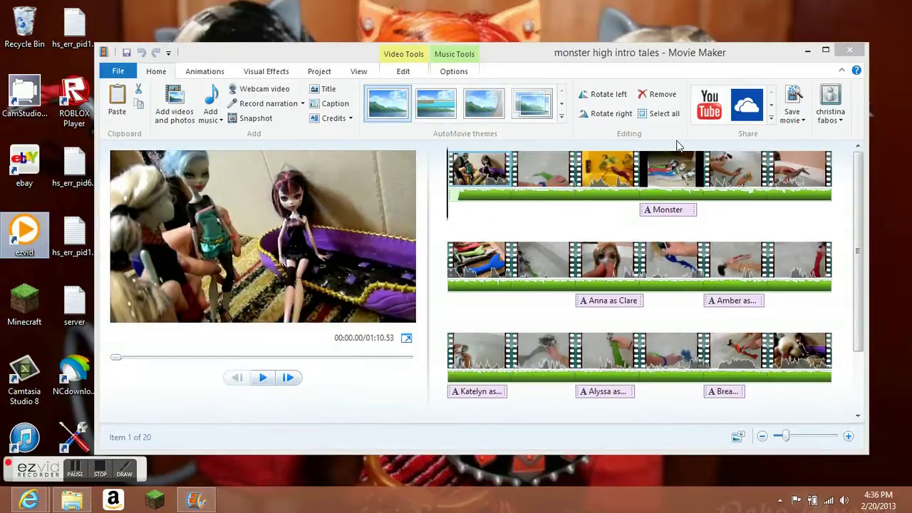
scroll(860, 242, down, 1)
click(574, 235)
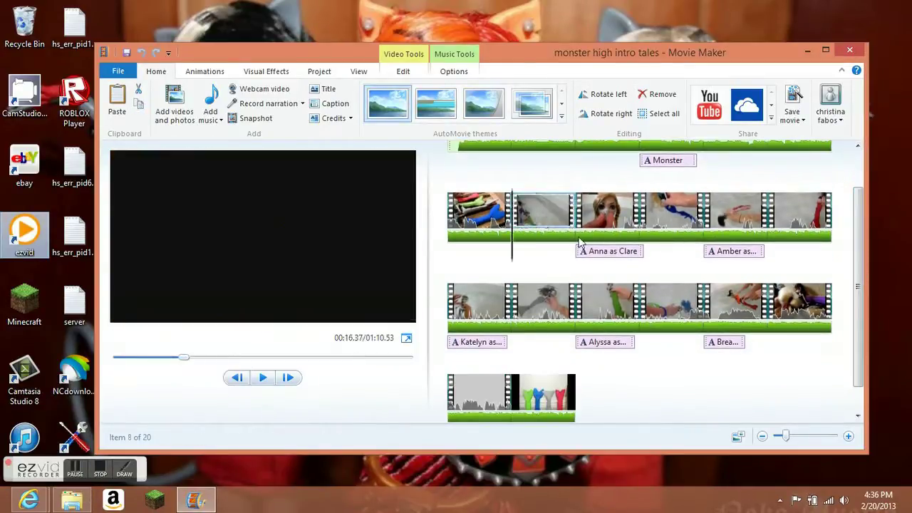
click(583, 250)
Edit the Anna as Clare caption, which triggers the Movie Maker stopped-working message.
click(329, 104)
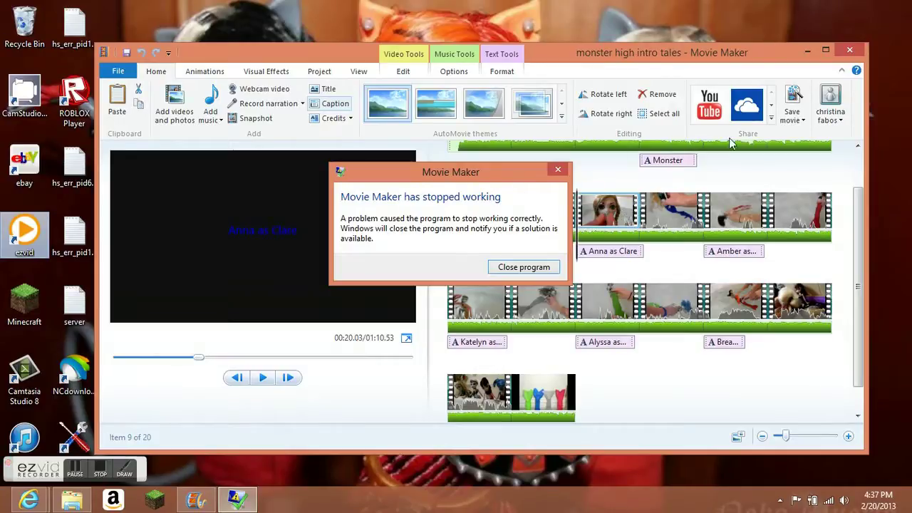
click(871, 85)
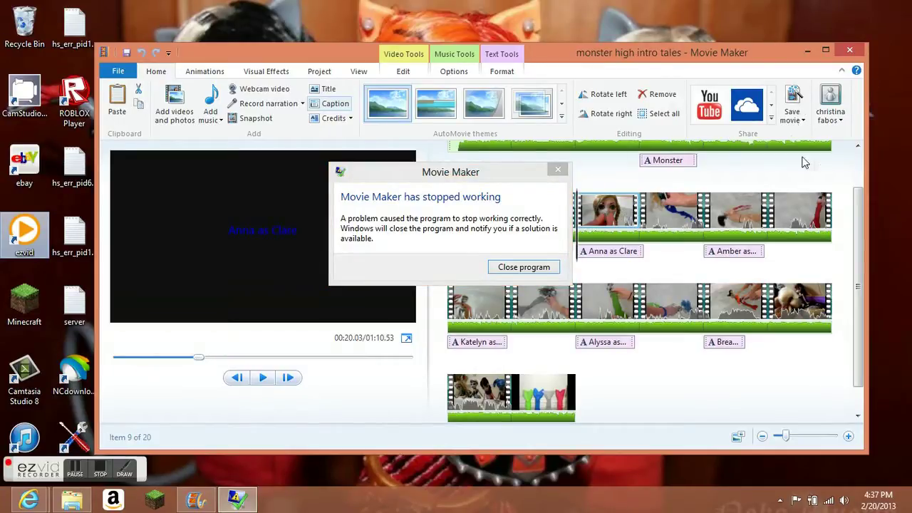